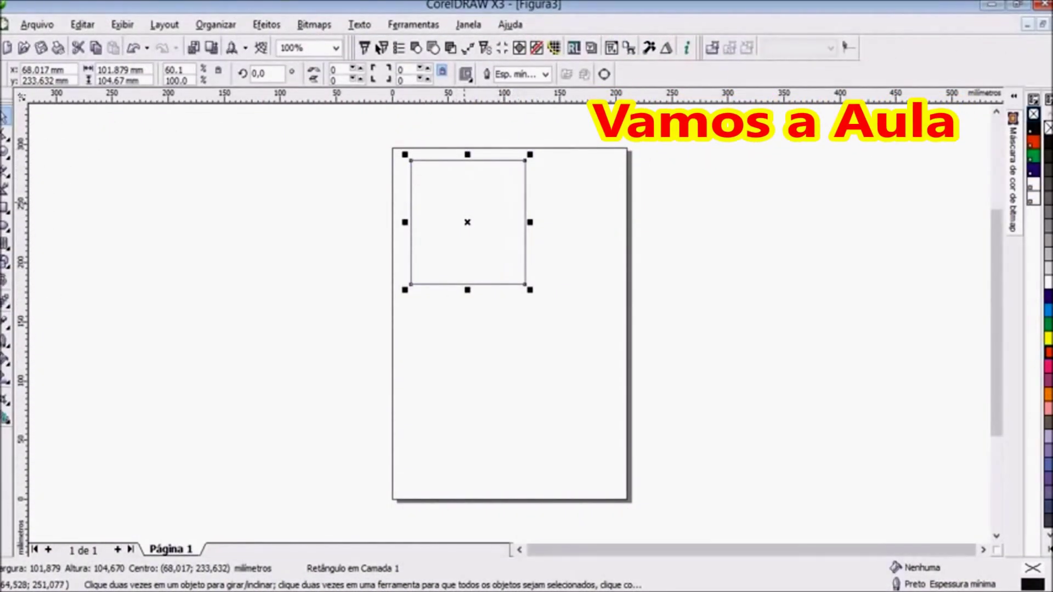
Rotate the square around and bring it back to nearly upright.
key(F10)
click(525, 160)
drag(531, 156, 548, 204)
drag(555, 134, 420, 236)
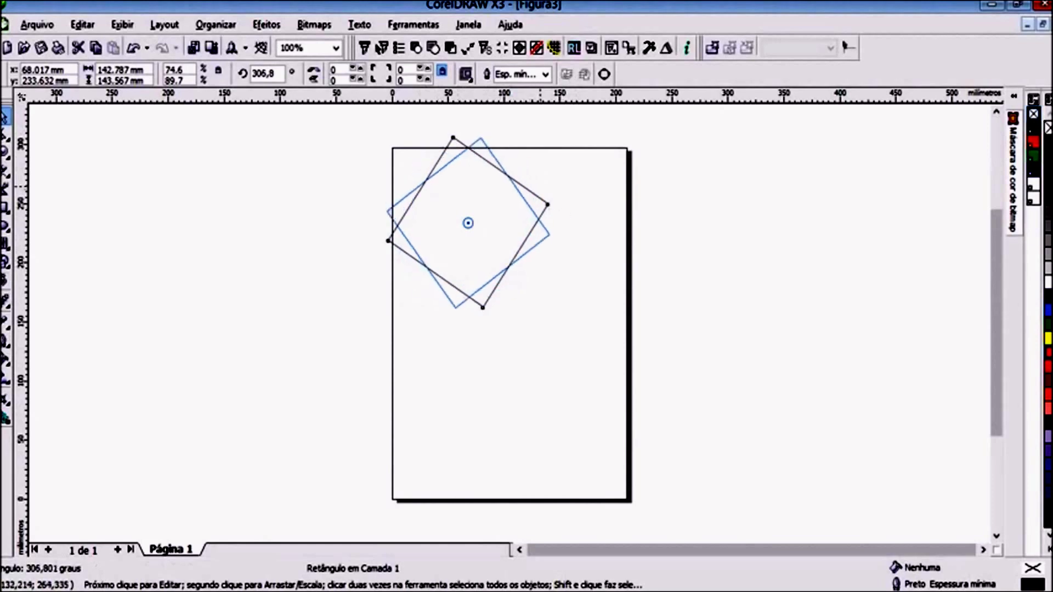
mouse_move(420, 237)
mouse_down()
mouse_move(495, 131)
mouse_move(486, 130)
mouse_up()
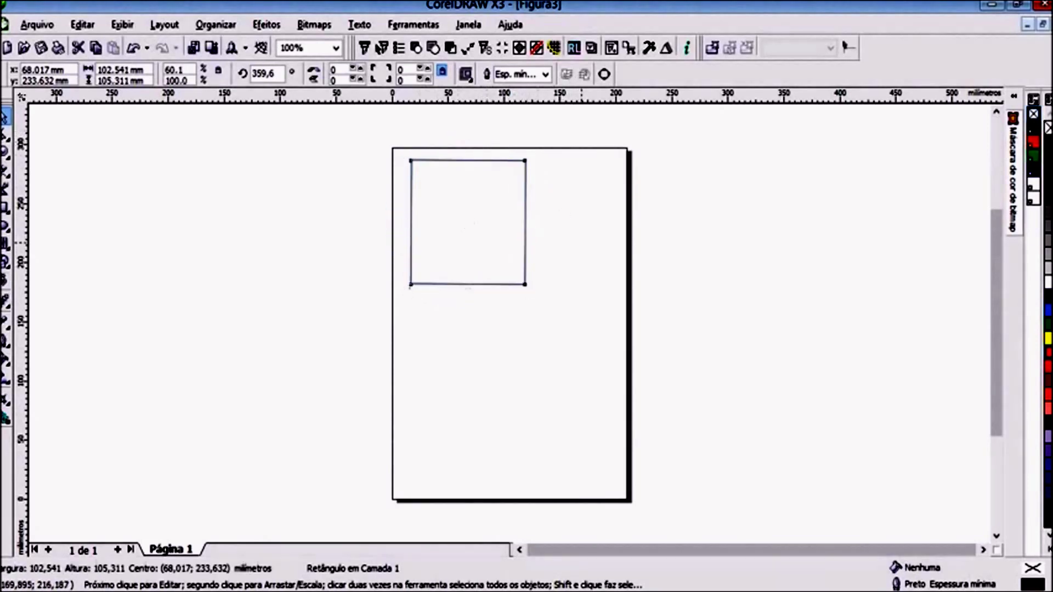
Fill the square blue and copy it.
click(495, 225)
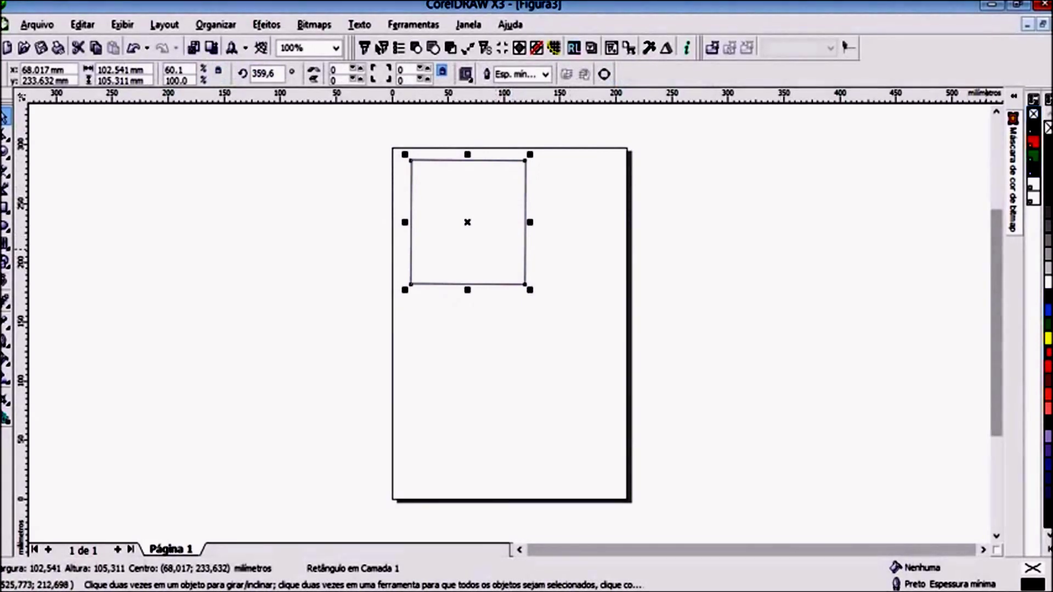
click(1048, 352)
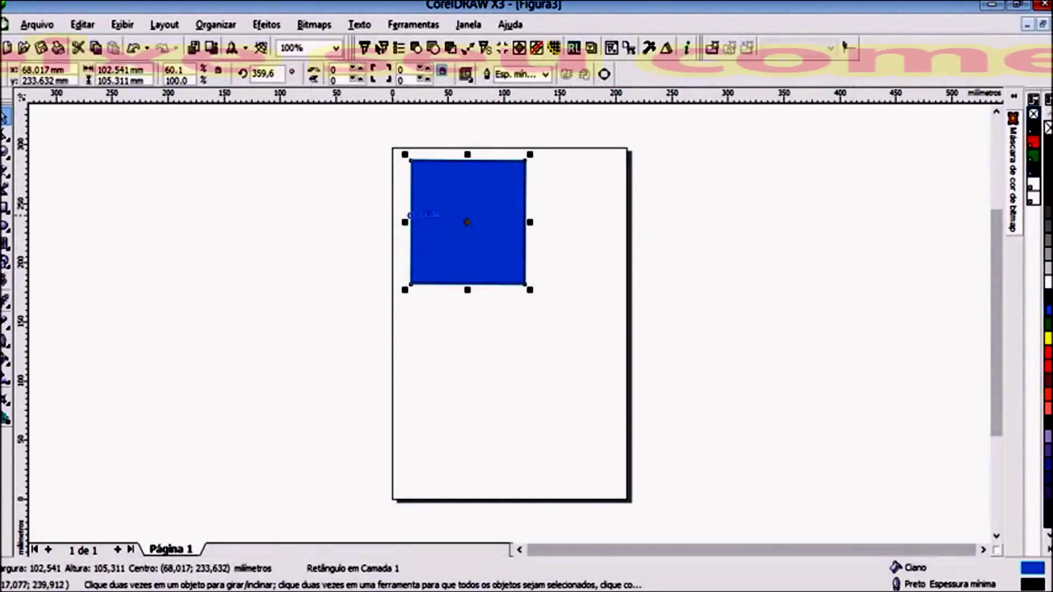
click(82, 25)
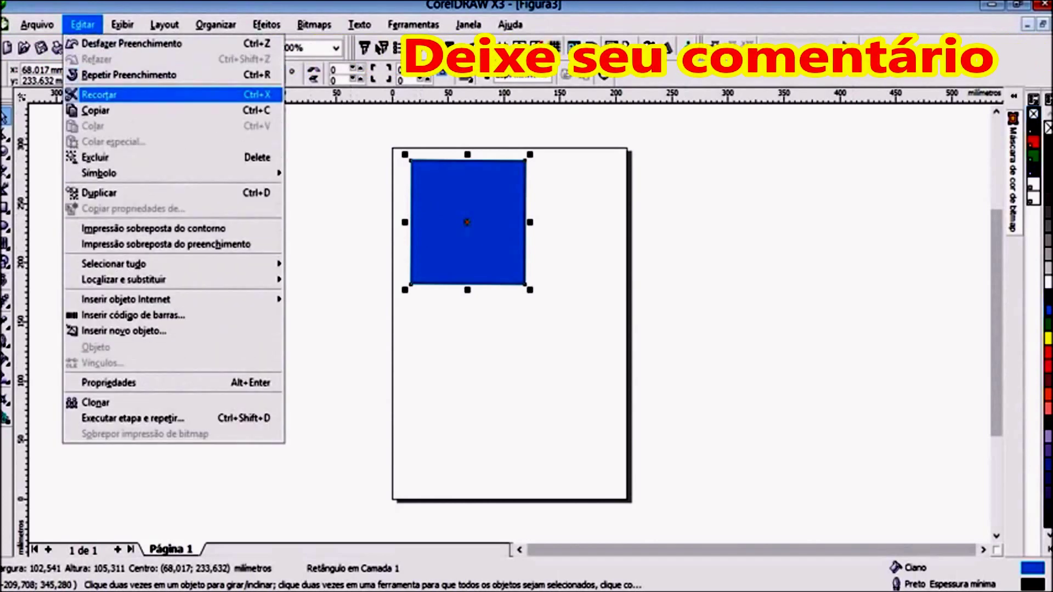
click(93, 108)
Paste a copy of the square, move it lower right and fill it orange.
click(83, 24)
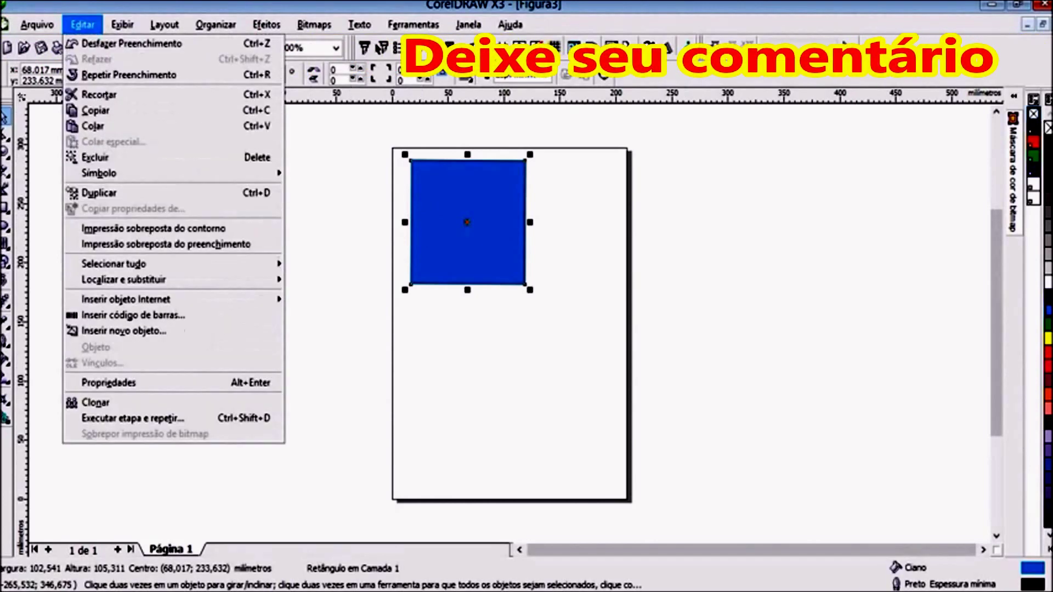
click(94, 125)
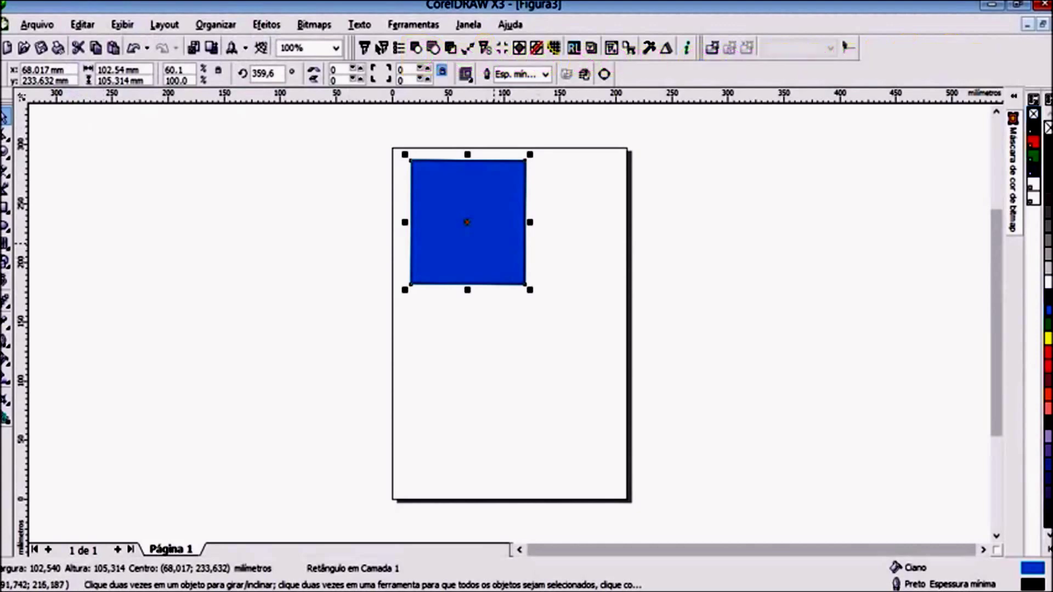
drag(467, 222, 551, 373)
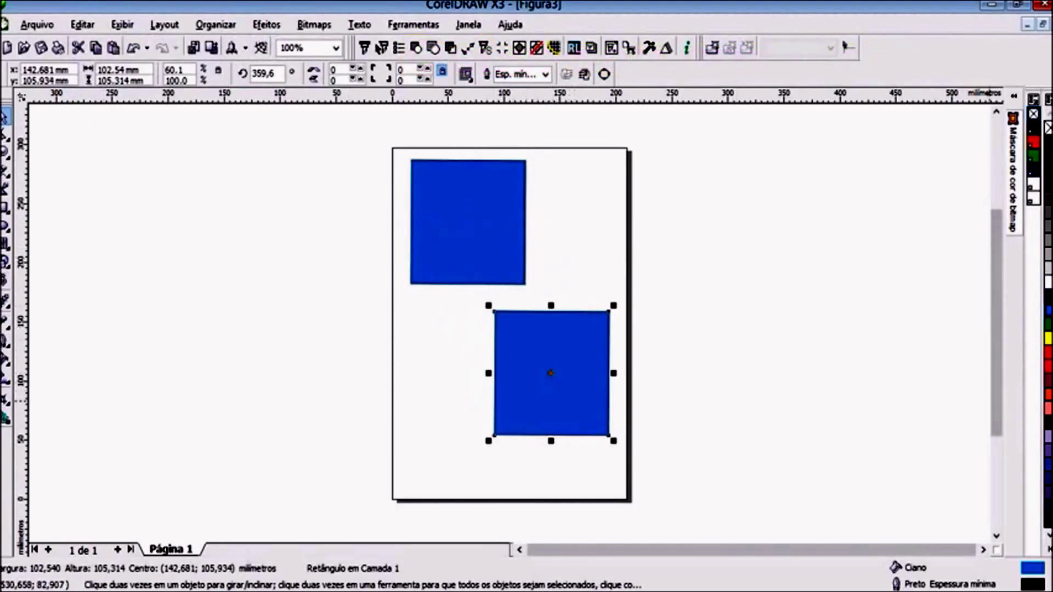
click(1048, 393)
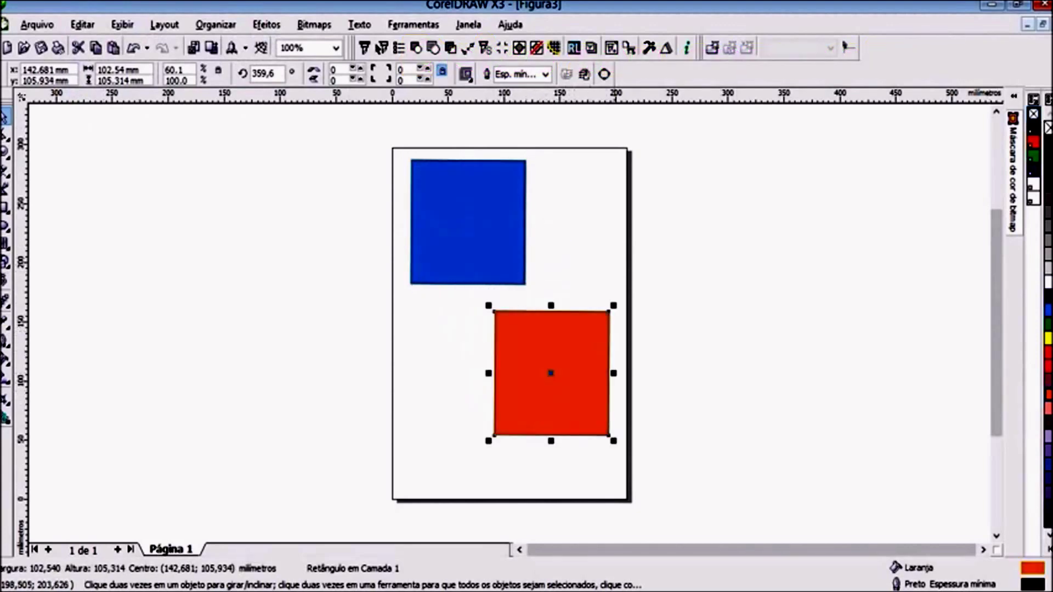
key(Escape)
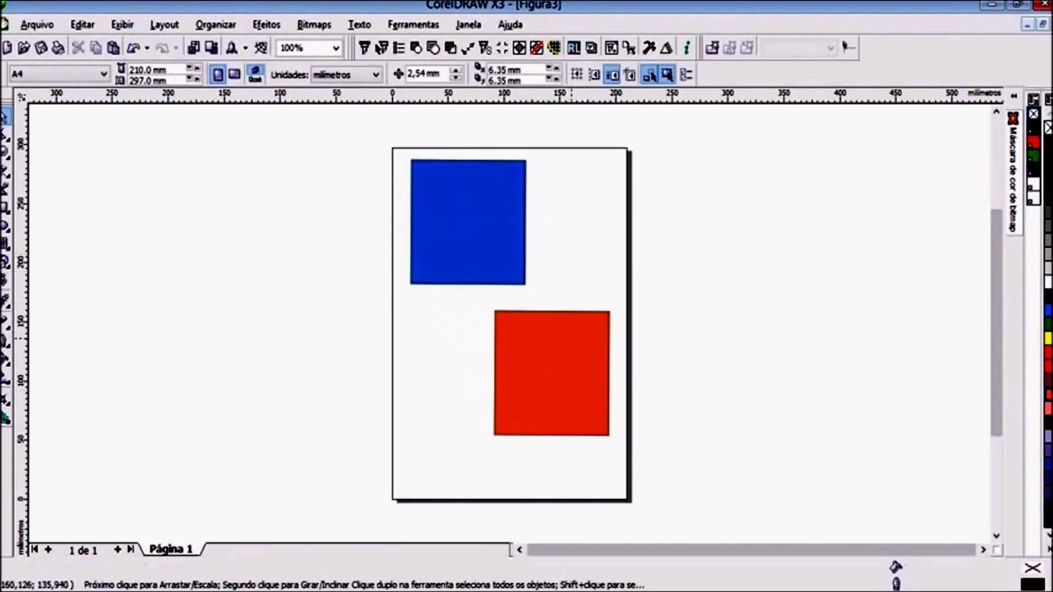
Rotate the orange square into a diamond, skew it, then rotate it back.
click(605, 314)
drag(617, 310, 632, 373)
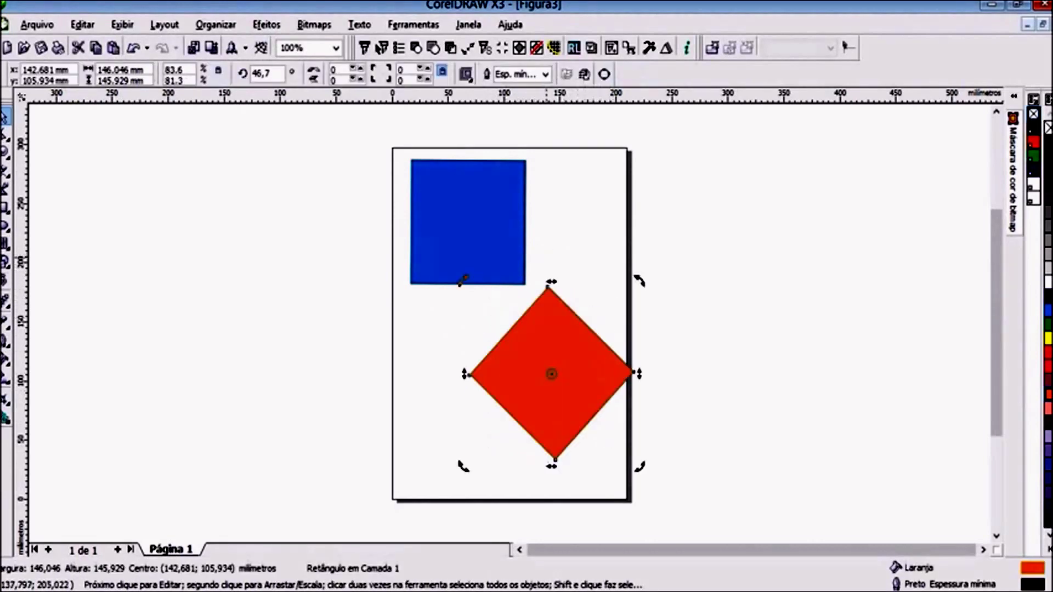
drag(551, 283, 707, 283)
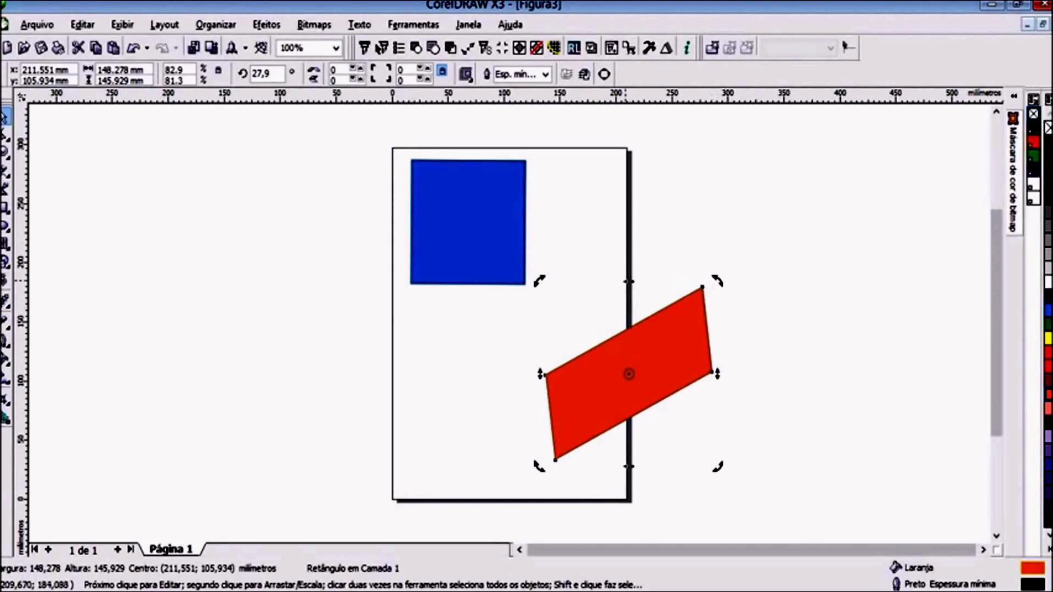
drag(627, 281, 515, 278)
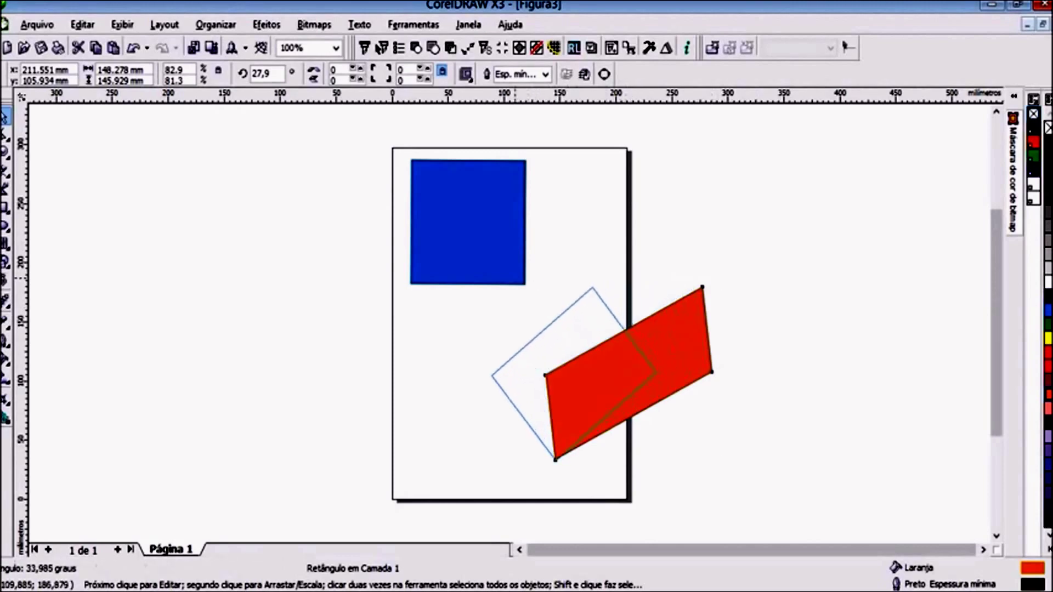
mouse_move(516, 278)
mouse_down()
mouse_move(483, 281)
mouse_move(496, 380)
mouse_move(412, 373)
mouse_up()
Stretch the orange shape into a wide rectangle and fill it red.
click(527, 379)
click(412, 374)
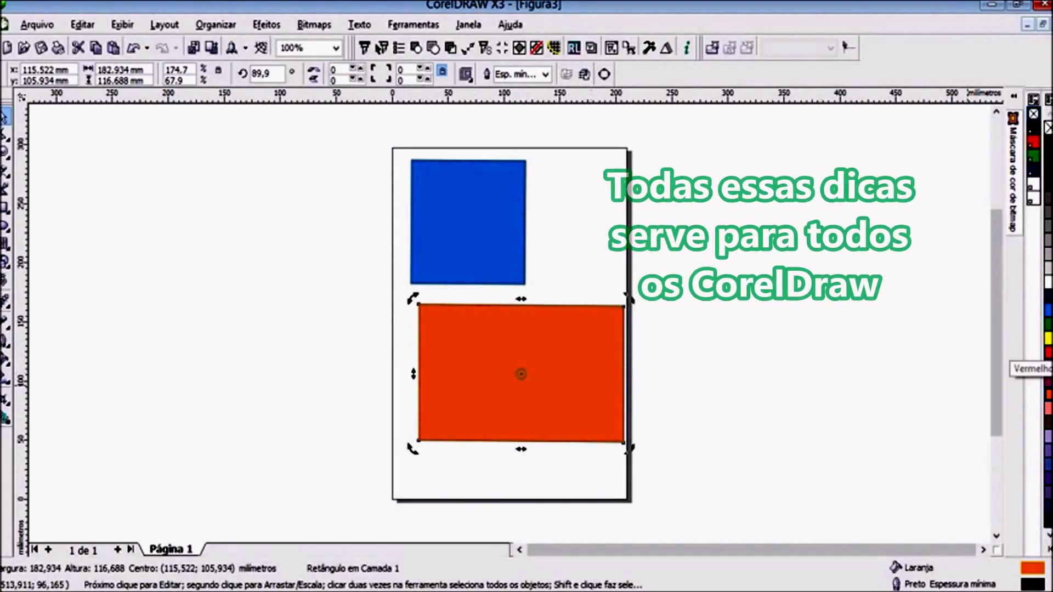
click(1046, 353)
key(Escape)
Type a QUADRADO text label beside the page.
key(F8)
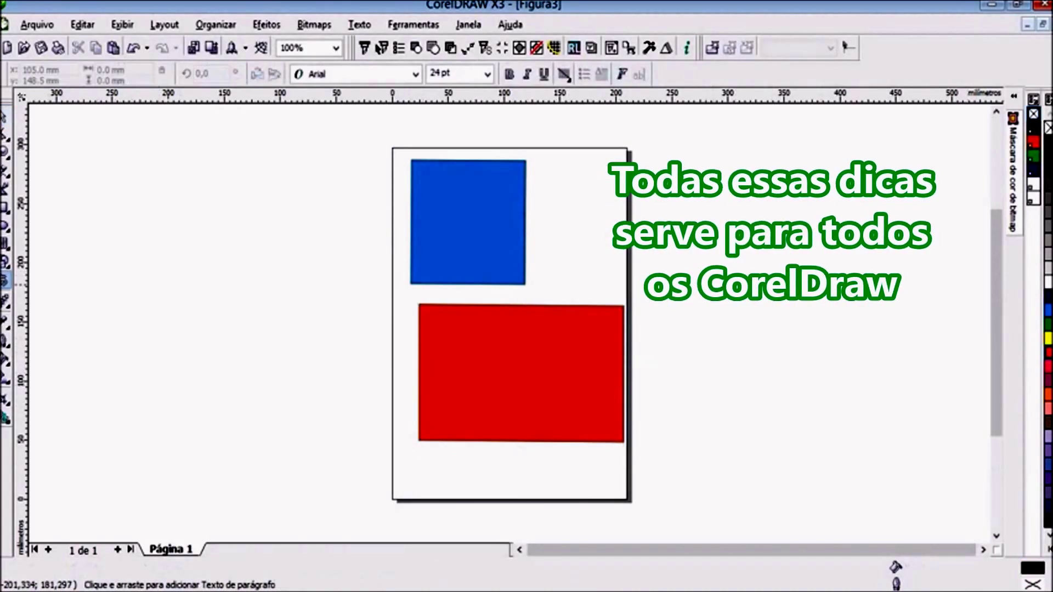
click(172, 280)
text(UADRAD)
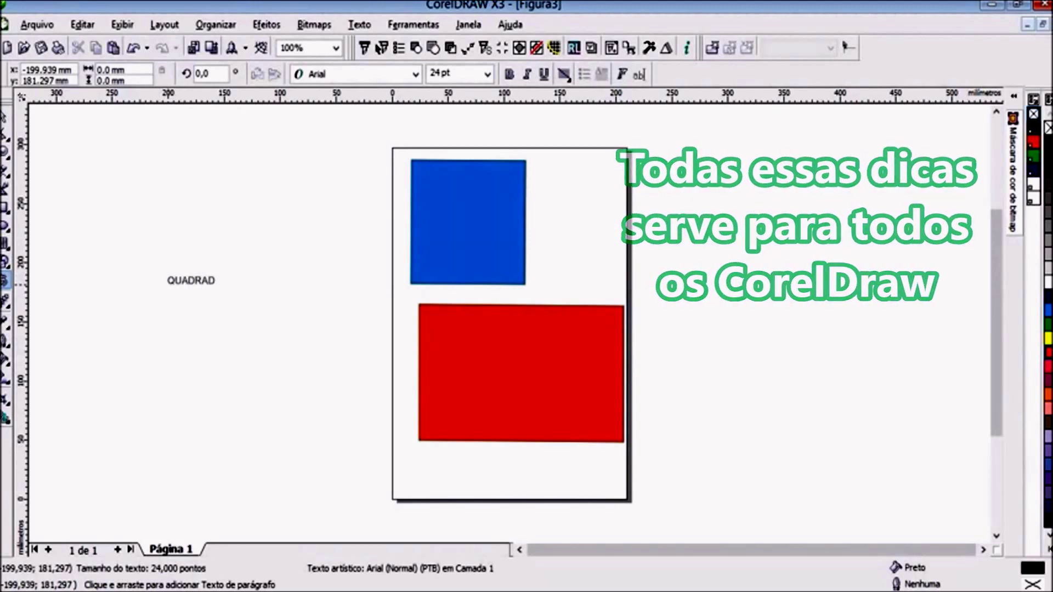
text(O)
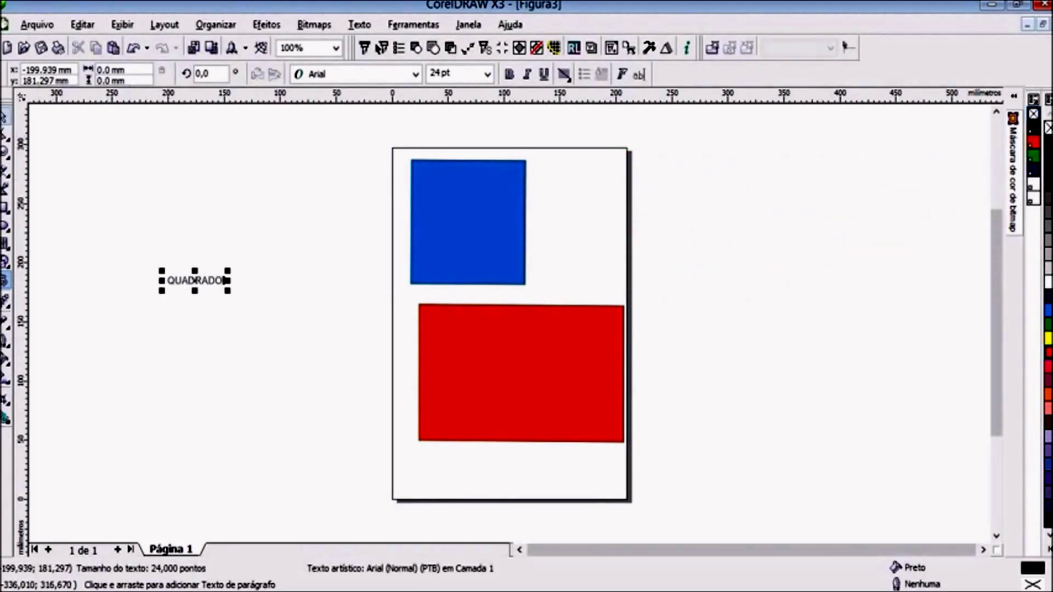
Enlarge the QUADRADO label to 53.82 pt above the square and move the red rectangle lower.
click(5, 117)
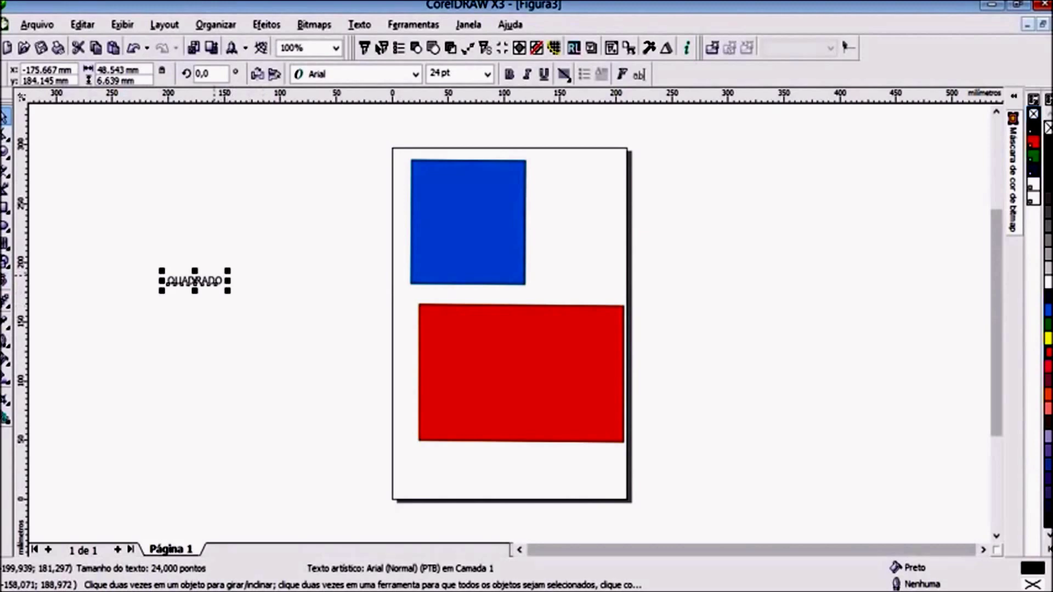
click(195, 281)
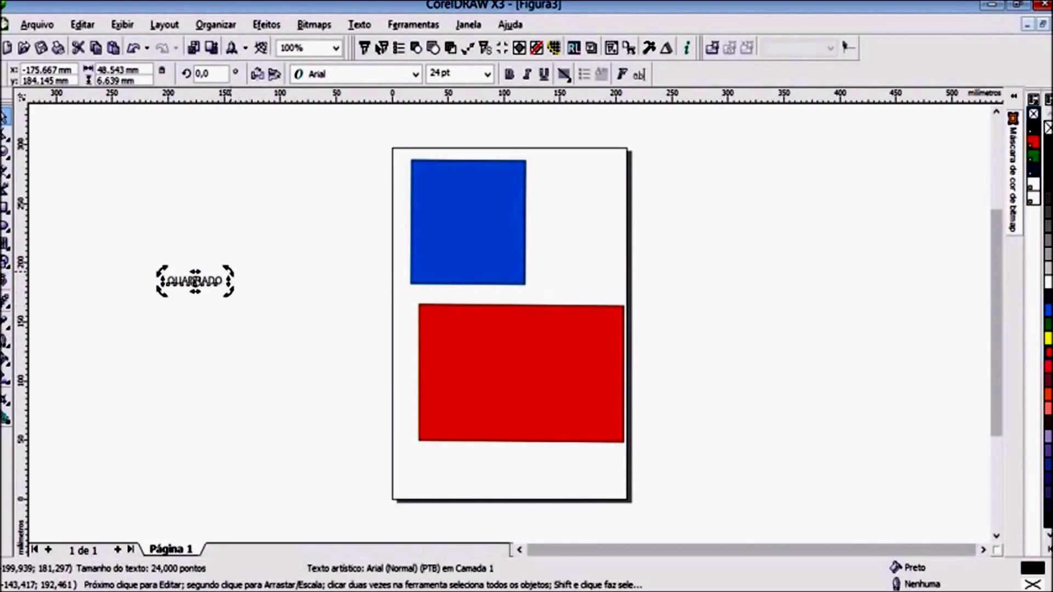
click(194, 281)
mouse_move(228, 269)
mouse_down()
mouse_move(295, 260)
mouse_move(495, 140)
mouse_up()
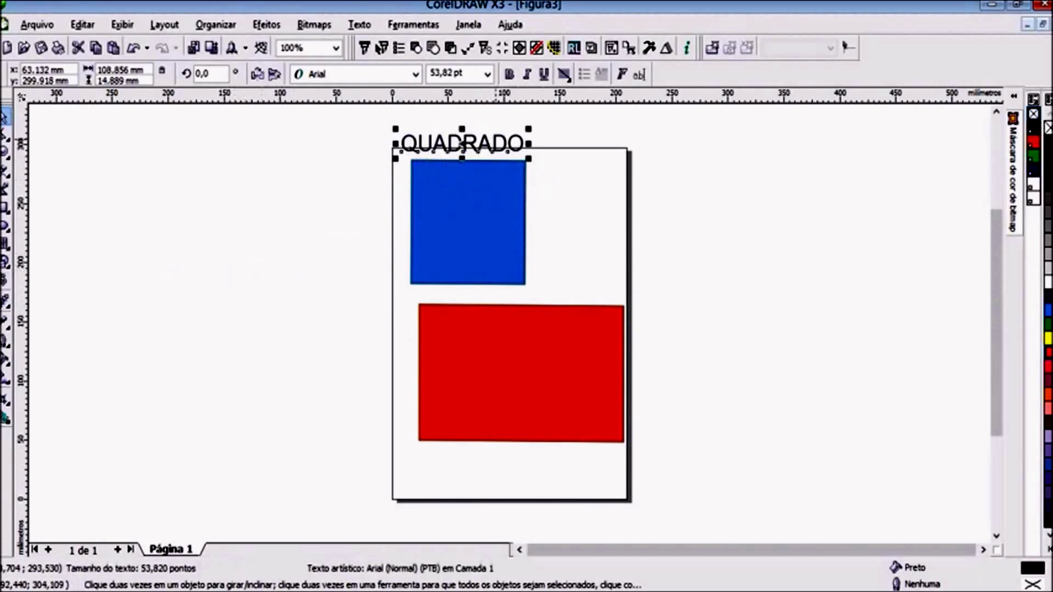
click(504, 376)
drag(504, 376, 496, 400)
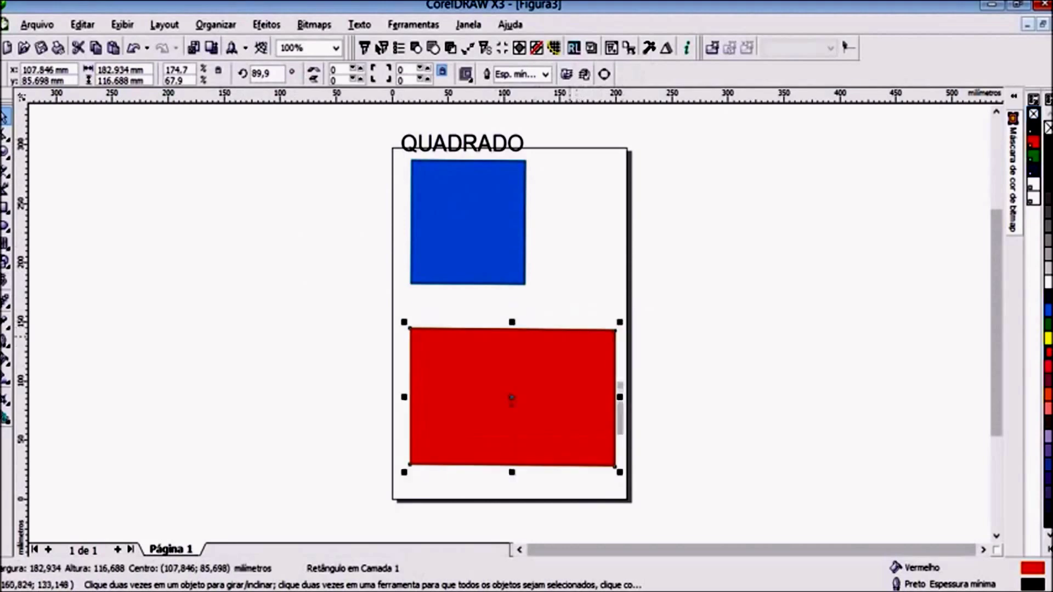
Place a copy of the label between the shapes and retype it as RETANGULO.
drag(462, 144, 473, 309)
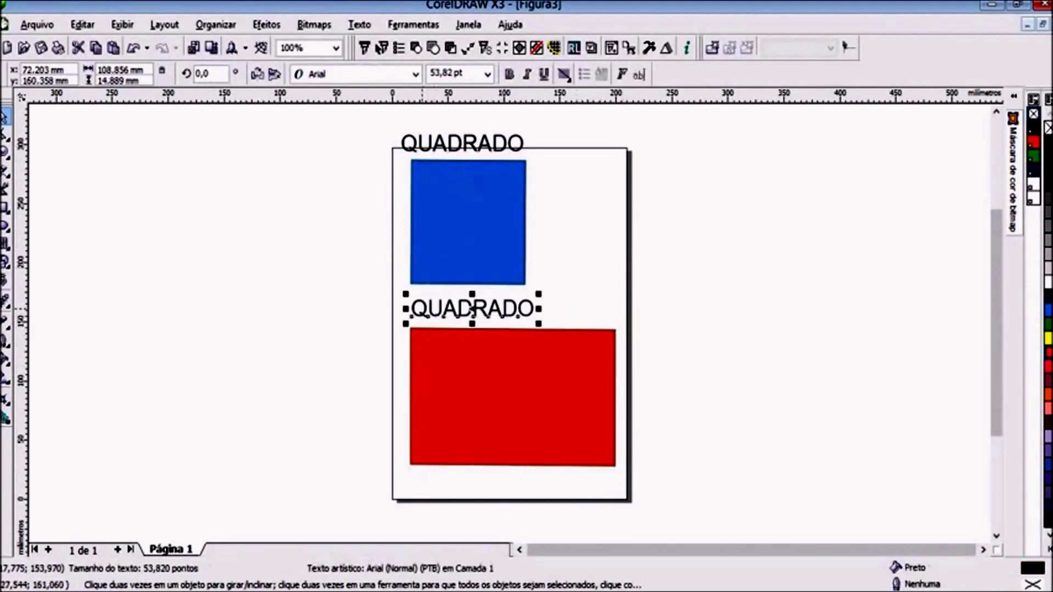
key(F8)
click(412, 307)
text(RETANGULO)
key(Delete)
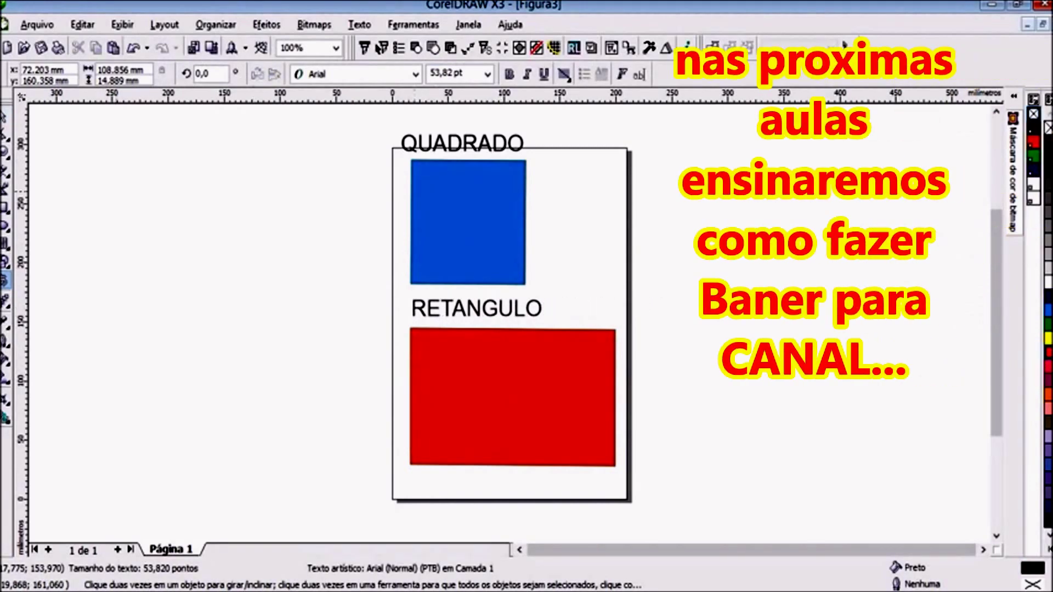
drag(476, 307, 476, 308)
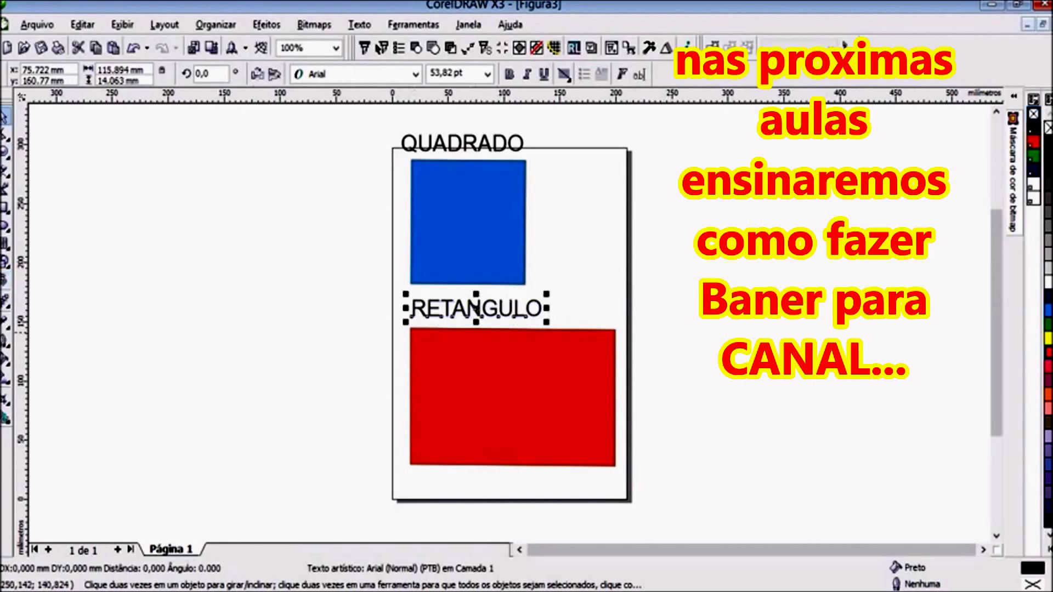
click(367, 330)
Correct the label to RETÂNGULO and draw a 79.549 mm circle right of the blue square.
key(F8)
click(450, 308)
text(ÄN)
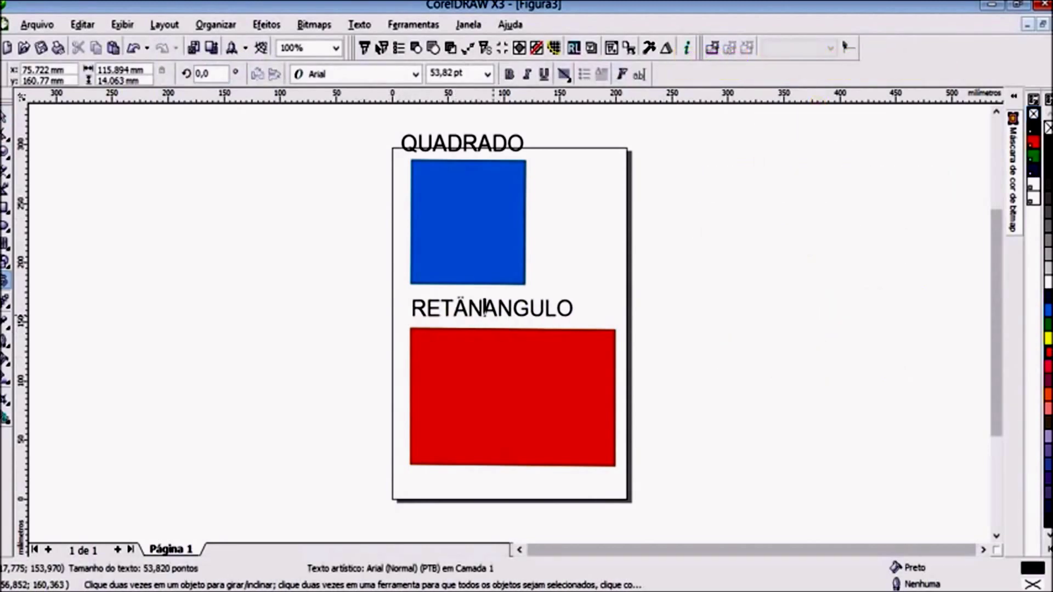
key(Delete)
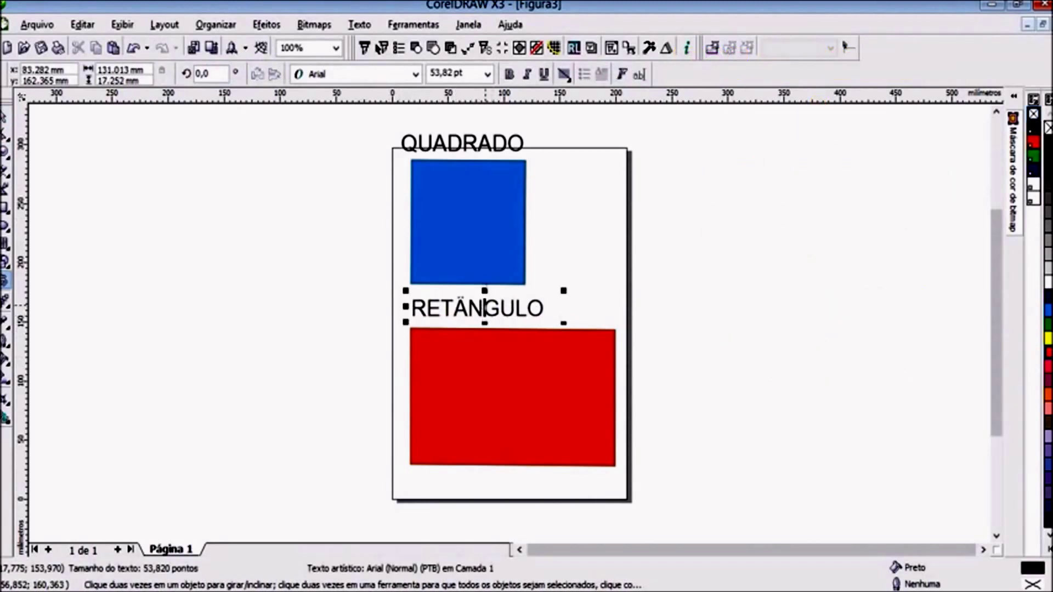
click(554, 399)
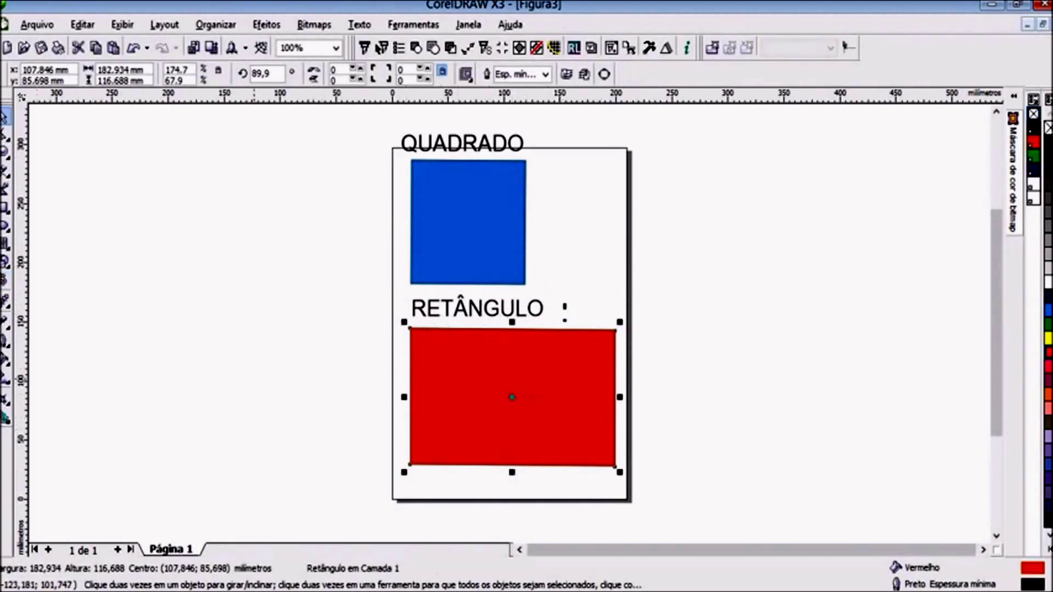
key(F7)
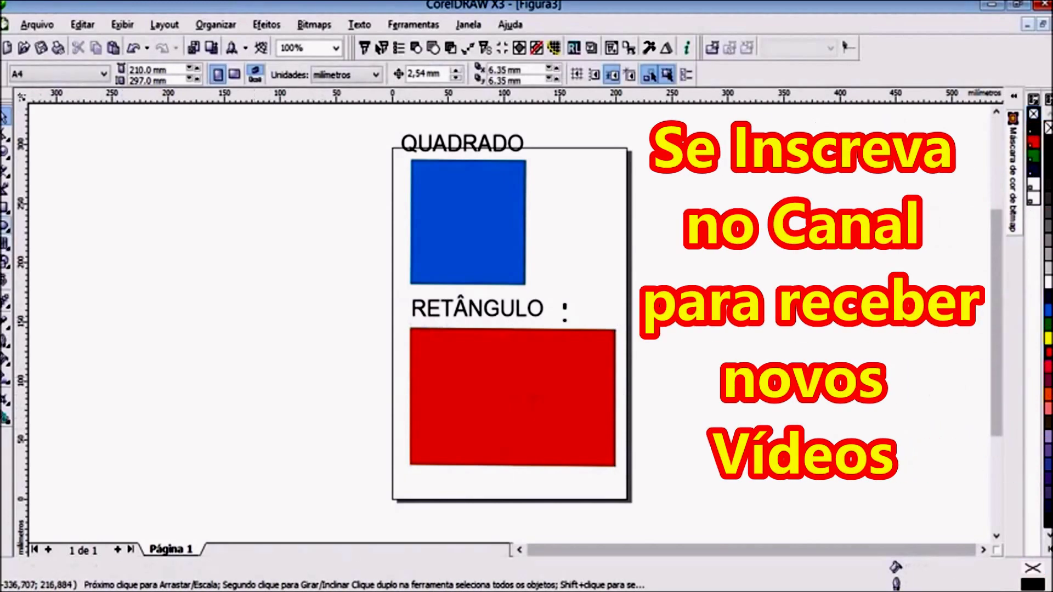
drag(555, 172, 610, 266)
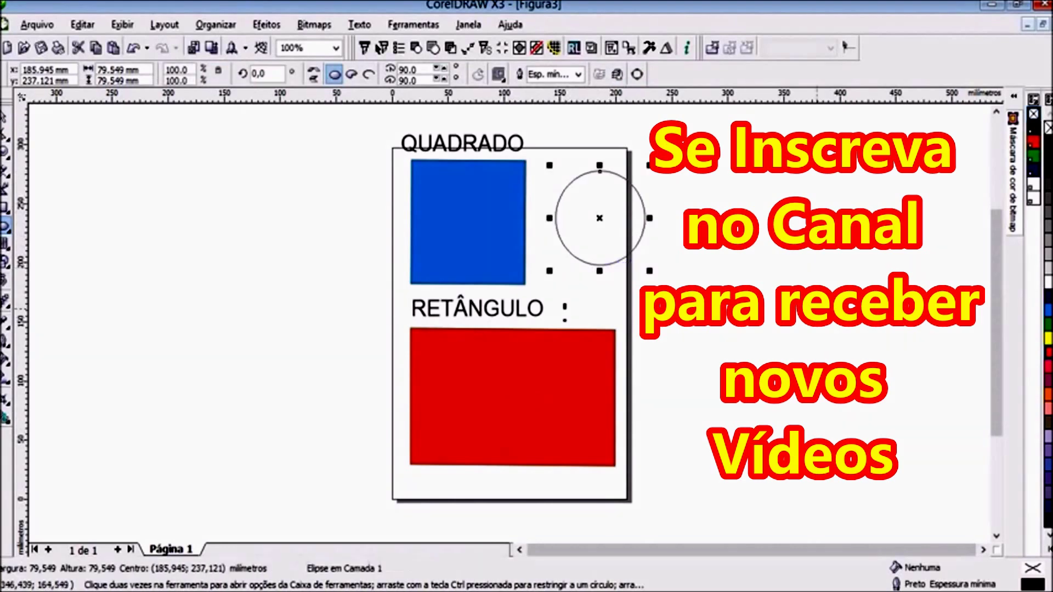
Fill the new circle yellow and move it closer to the blue square.
click(1048, 338)
click(5, 116)
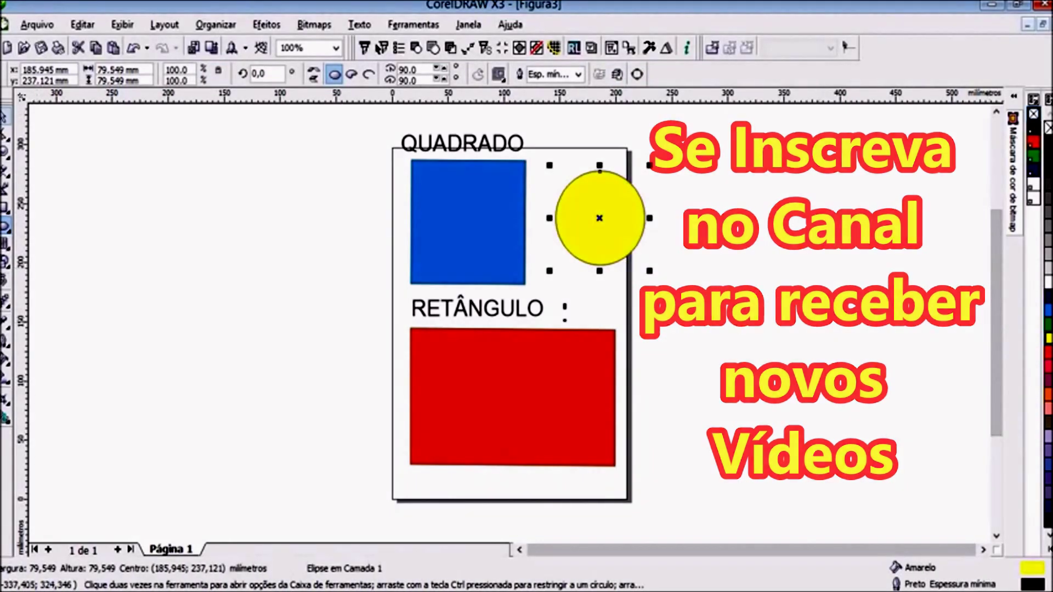
drag(599, 218, 585, 221)
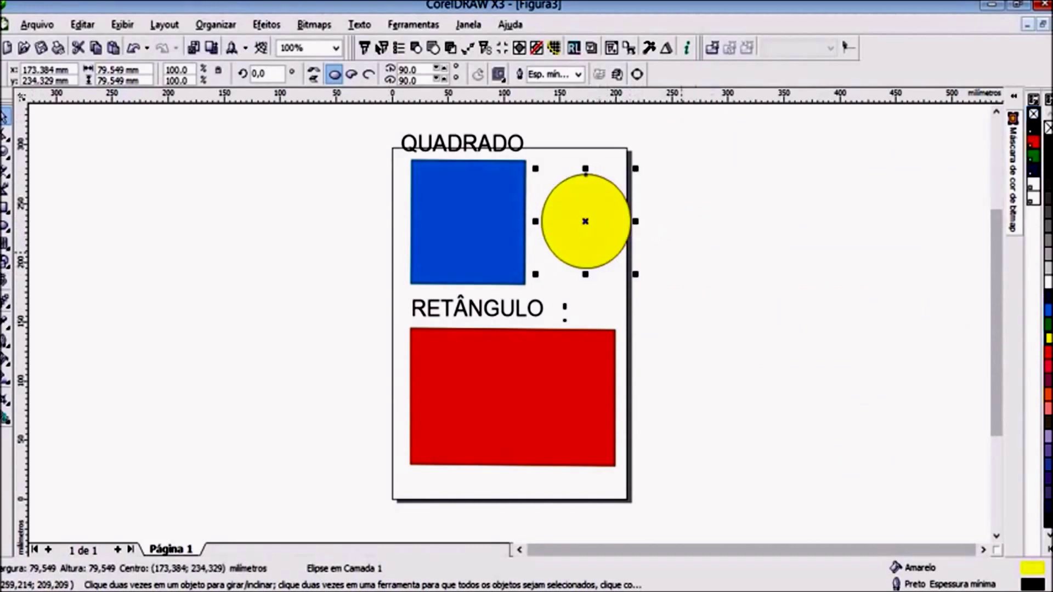
click(675, 251)
Scale all five objects down to 92% so they fit inside the page.
drag(347, 119, 729, 503)
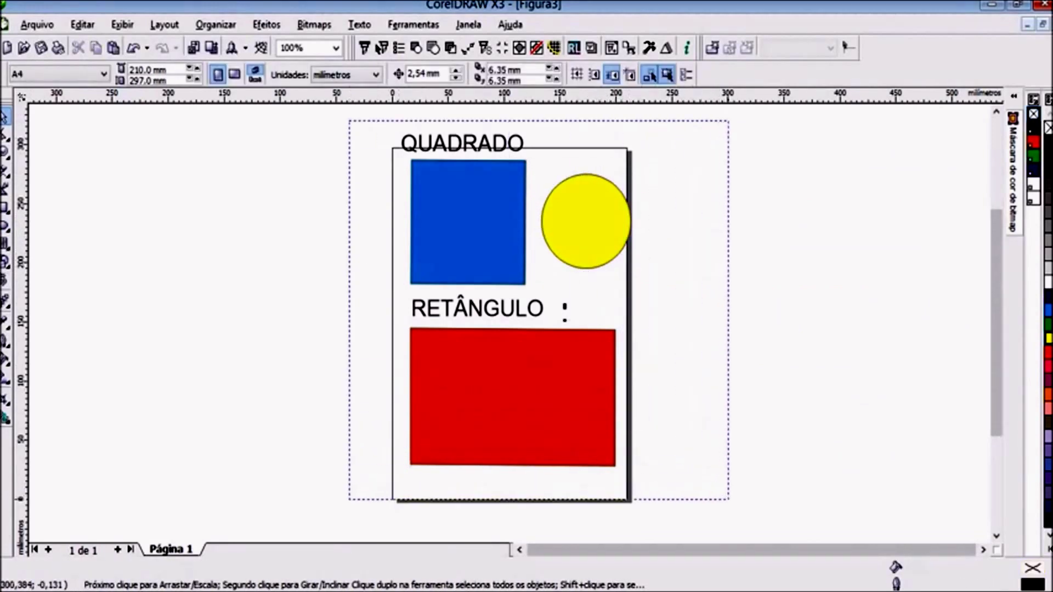
click(340, 115)
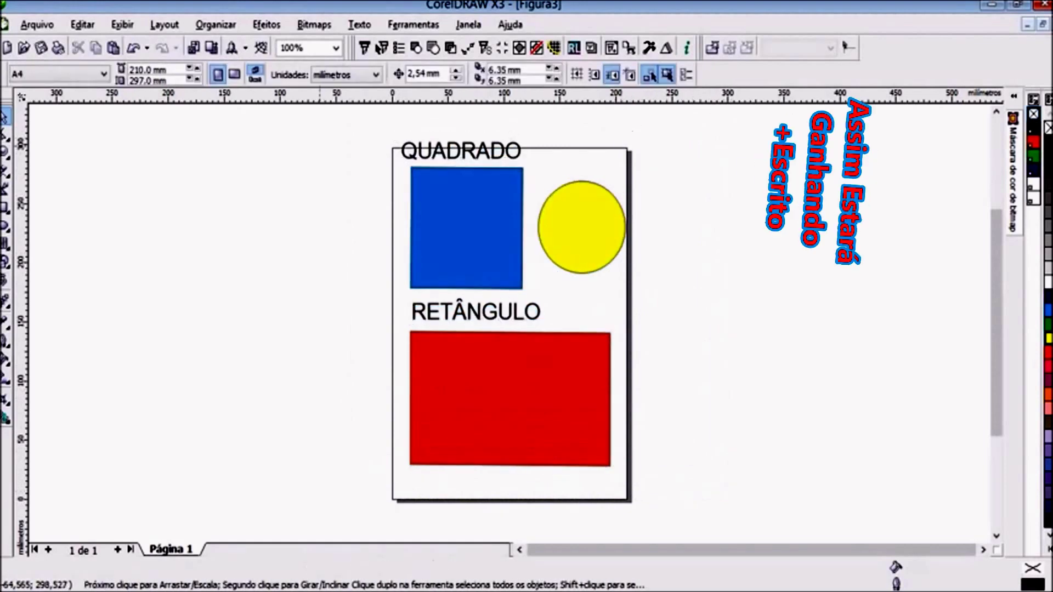
drag(339, 113, 689, 487)
drag(633, 135, 611, 164)
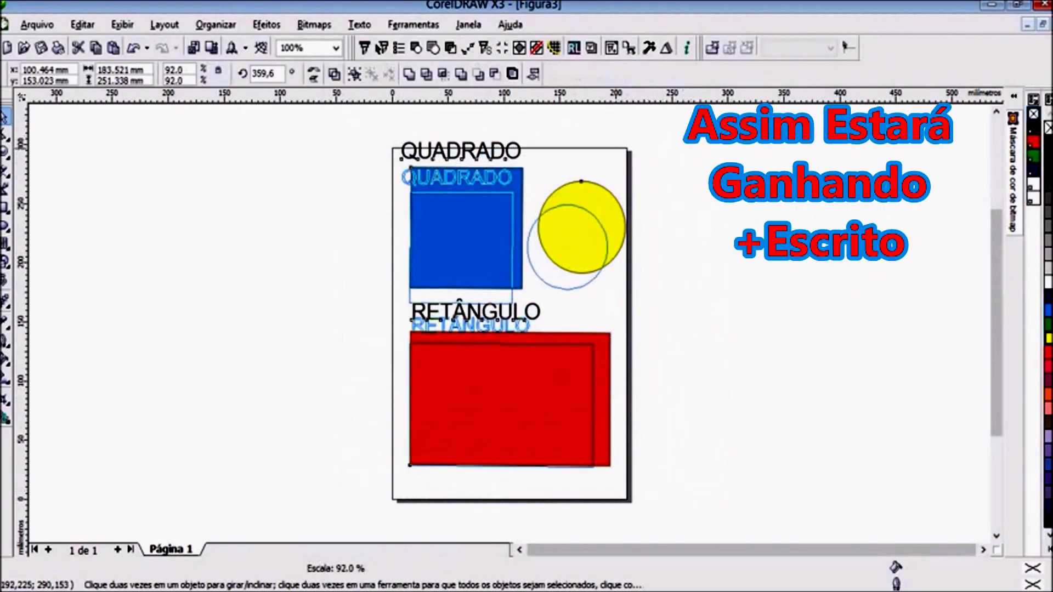
drag(466, 242, 470, 233)
click(531, 175)
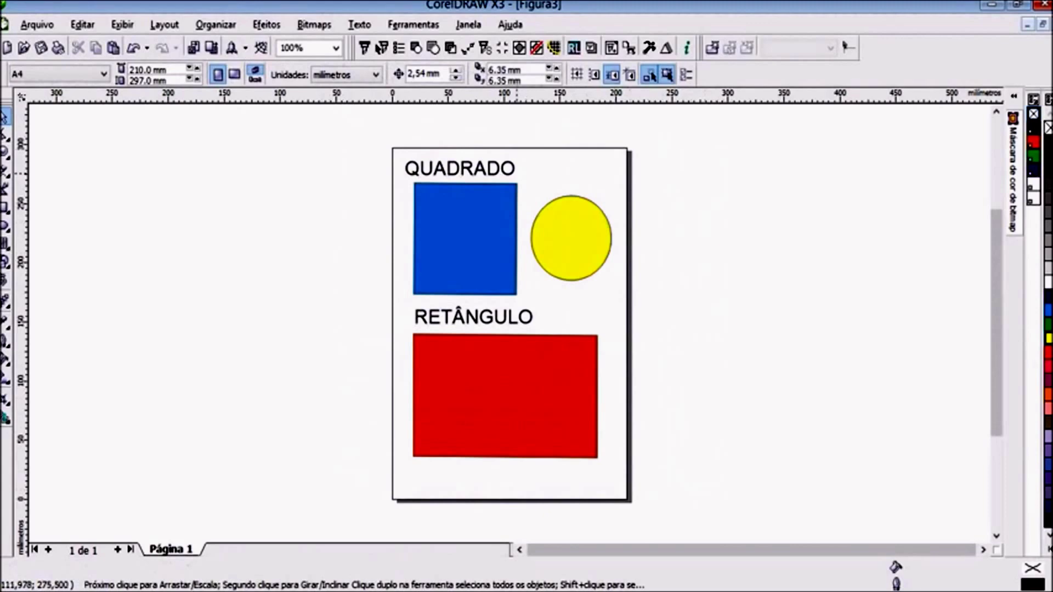
key(F8)
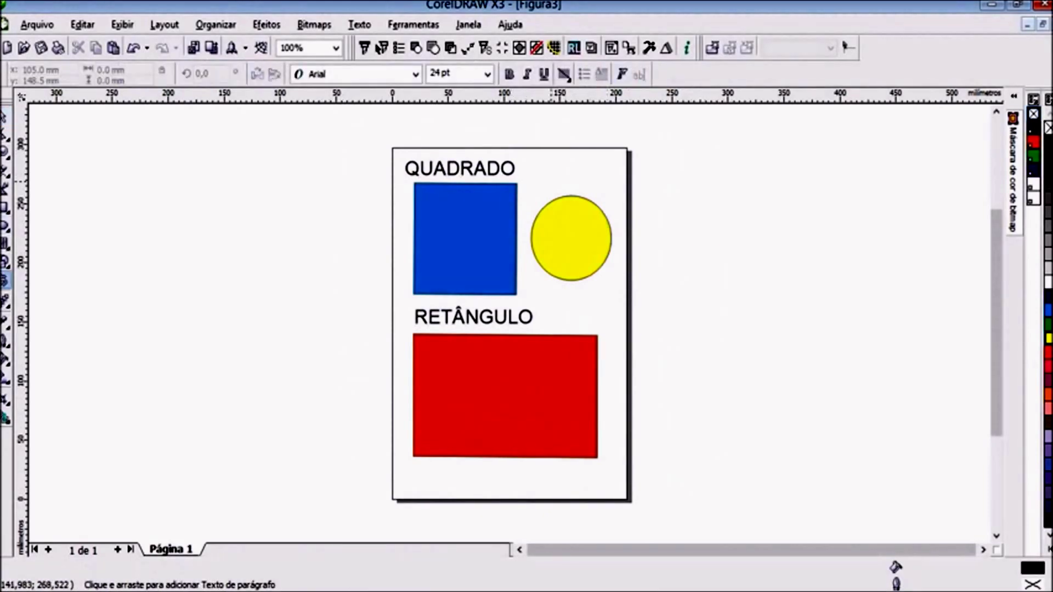
Add a CIRCULO label above the yellow circle and enlarge it.
click(550, 181)
text(CIRCULO)
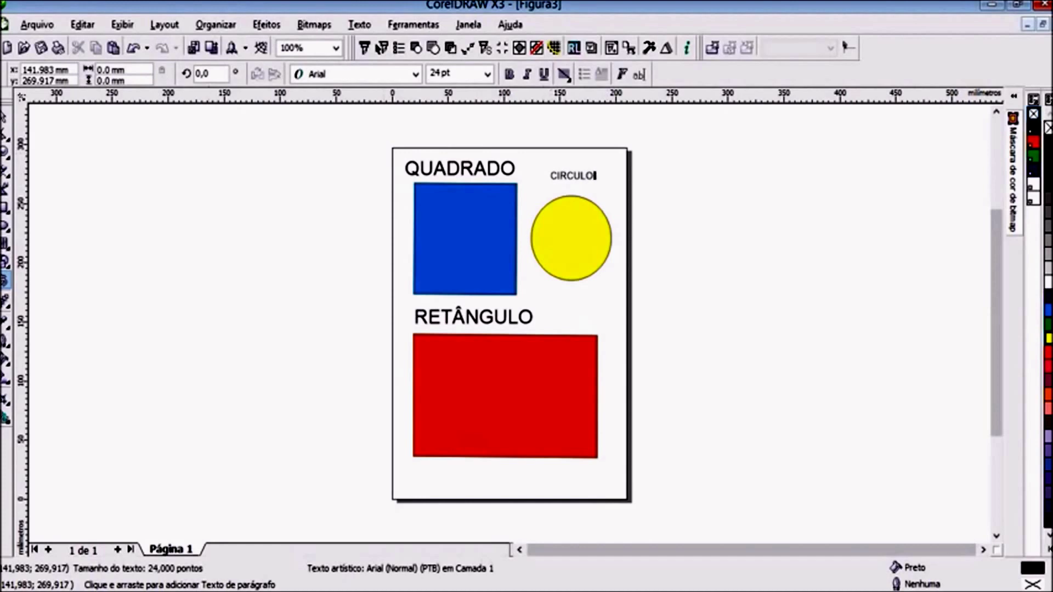
key(ctrl+space)
mouse_move(598, 166)
mouse_down()
mouse_move(633, 165)
mouse_move(592, 175)
mouse_up()
Move the yellow circle beneath its label and zoom in on the page.
click(570, 238)
drag(571, 238, 580, 234)
click(369, 139)
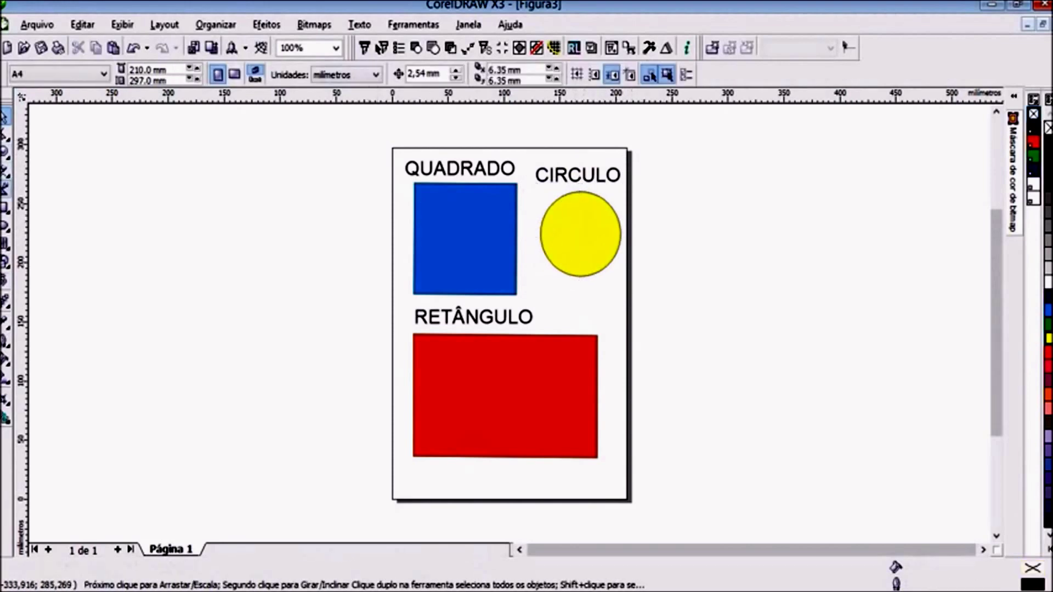
click(5, 152)
drag(378, 148, 686, 471)
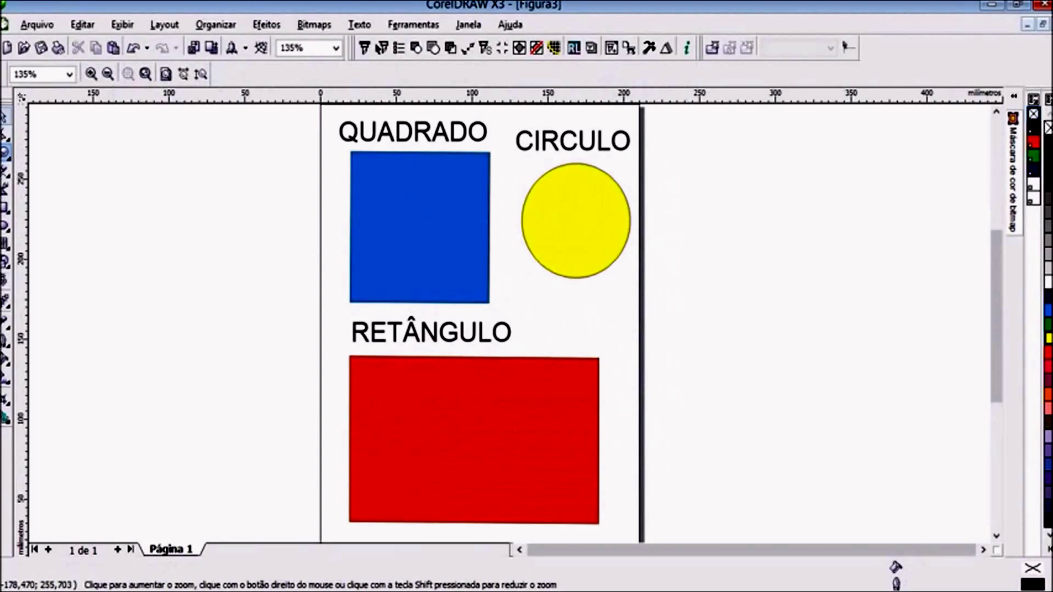
Nudge the blue square, then shrink the QUADRADO label and centre it above the square.
key(space)
drag(420, 228, 414, 232)
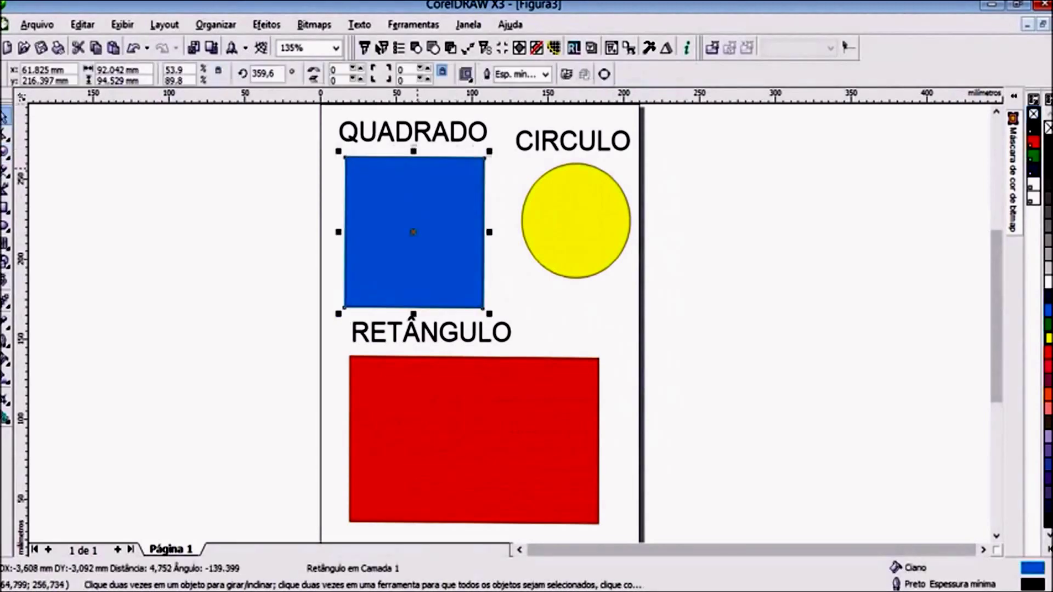
click(414, 132)
drag(493, 148, 465, 143)
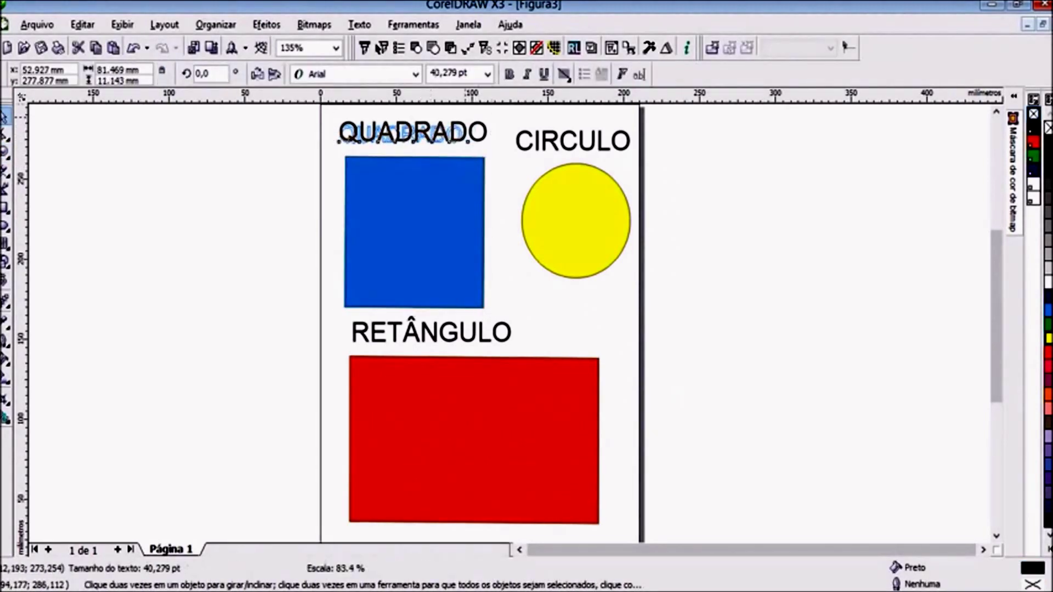
drag(398, 132, 411, 142)
Shrink the RETÂNGULO and CIRCULO labels and align them over their shapes.
click(430, 332)
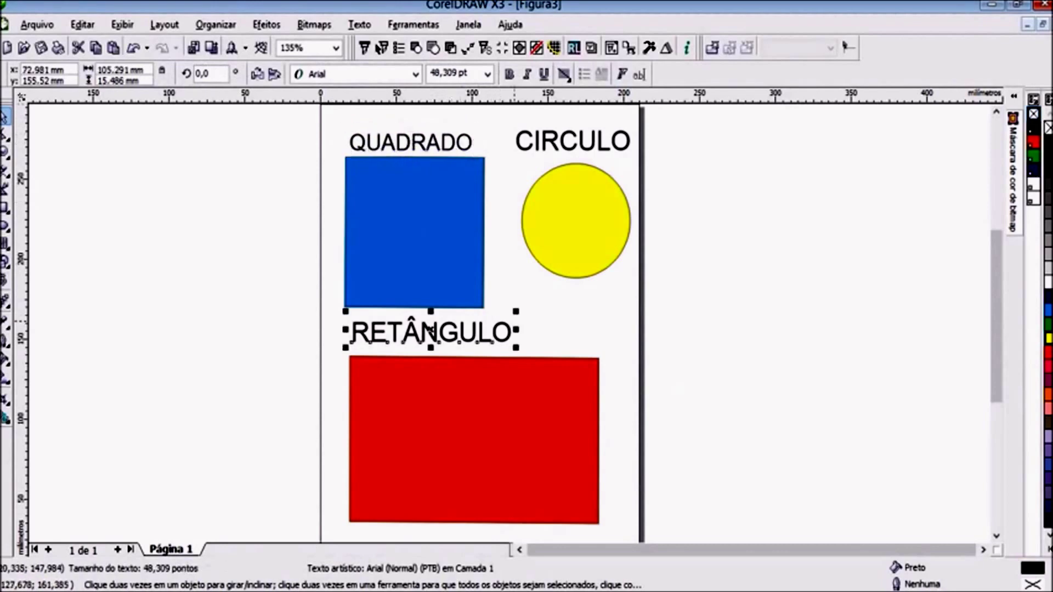
drag(514, 308, 496, 315)
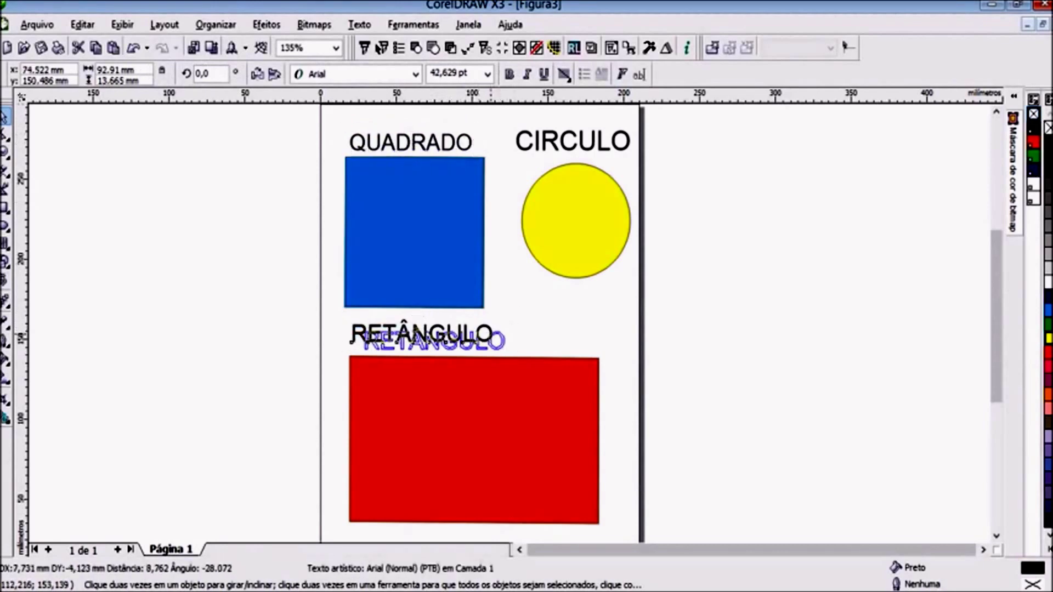
drag(421, 332, 426, 337)
click(572, 142)
drag(634, 156, 576, 142)
click(622, 190)
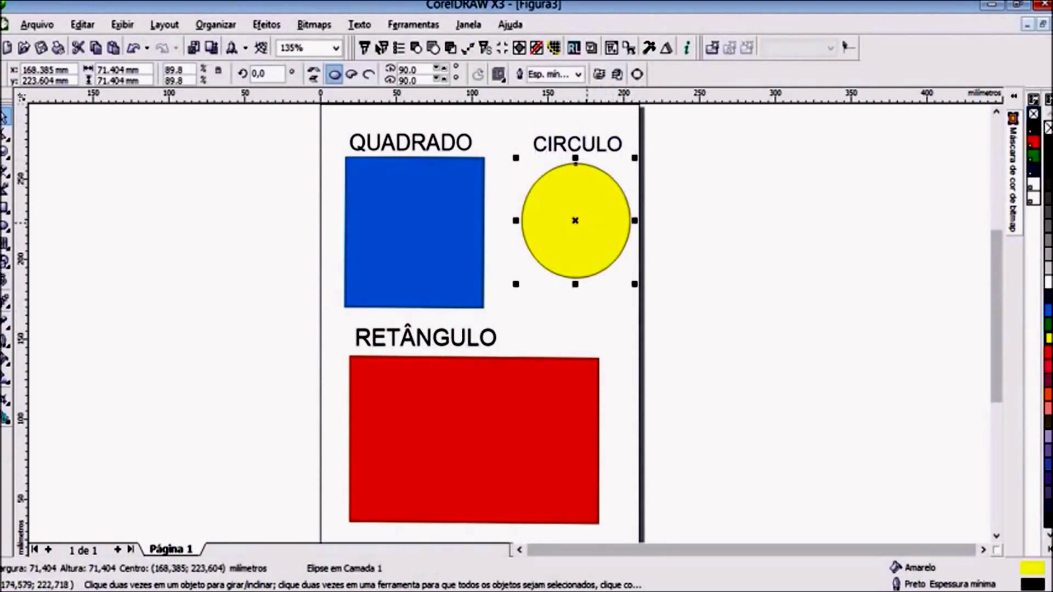
key(Escape)
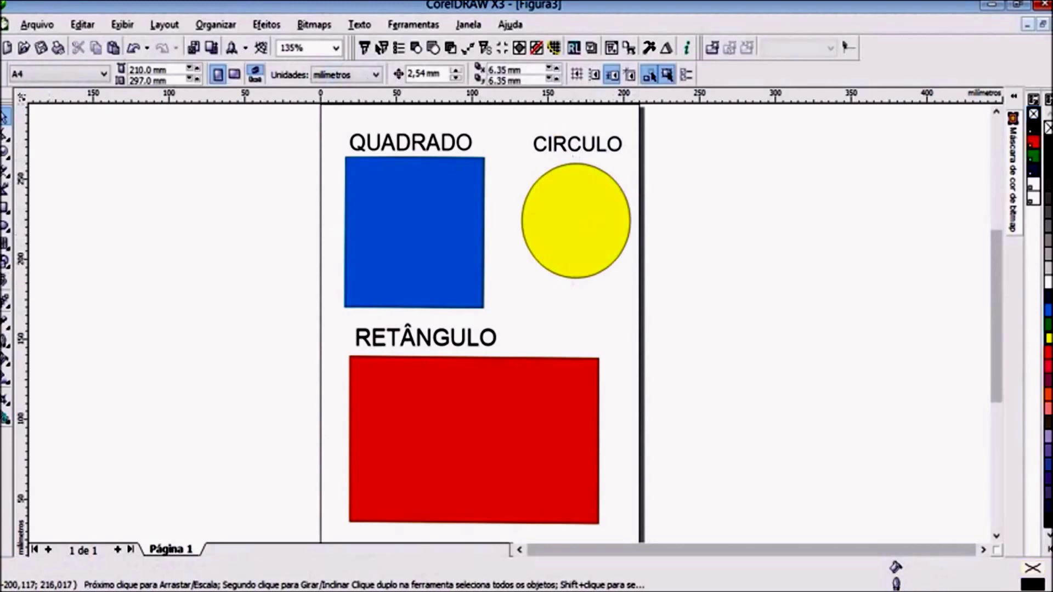
Draw a circle about 34 mm wide, fill it orange and centre it inside the yellow circle.
key(F7)
drag(643, 204, 693, 258)
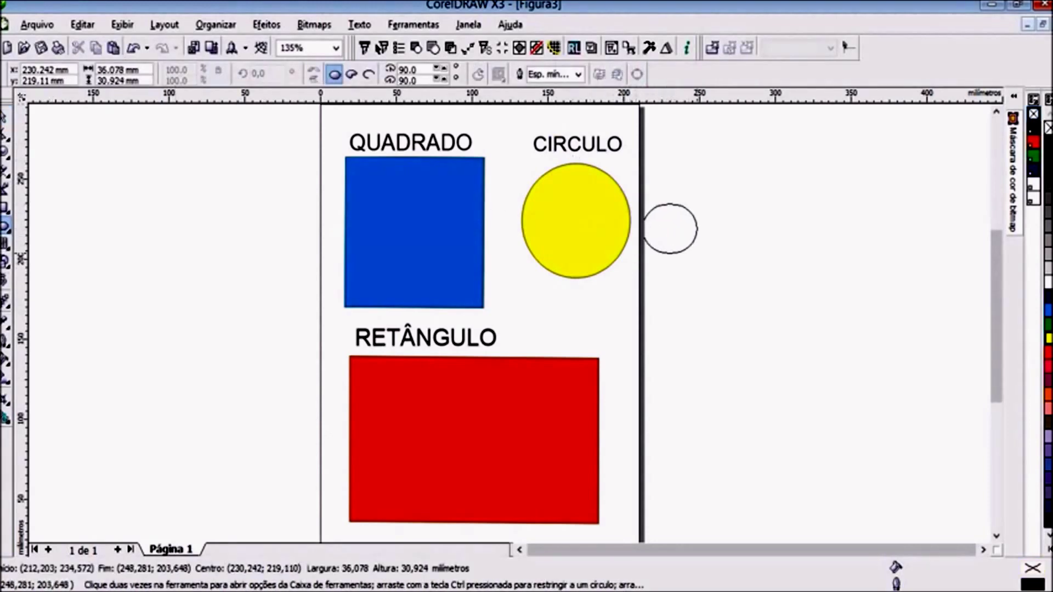
drag(694, 260, 694, 260)
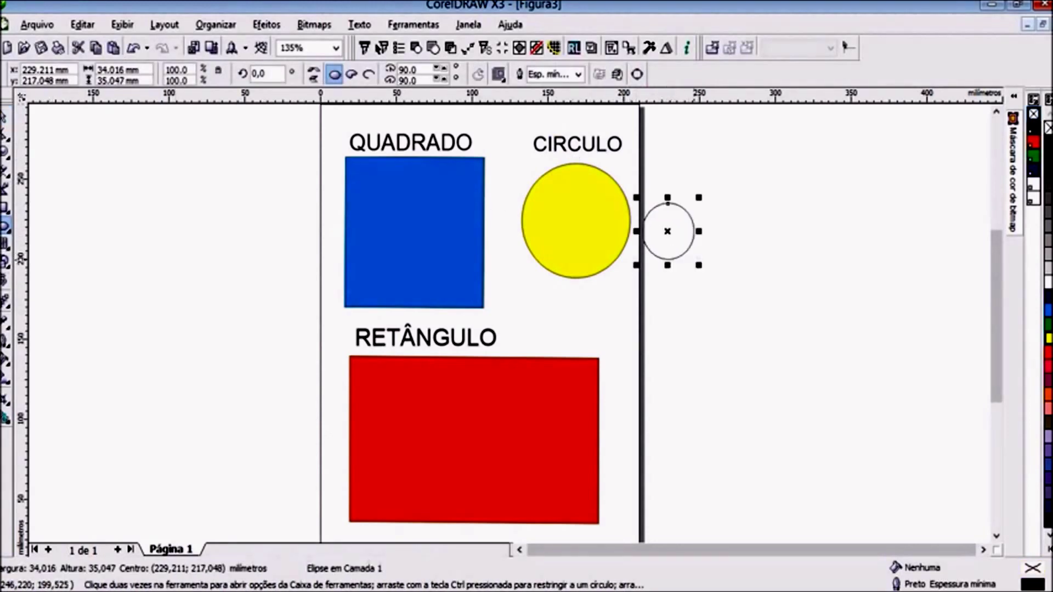
key(space)
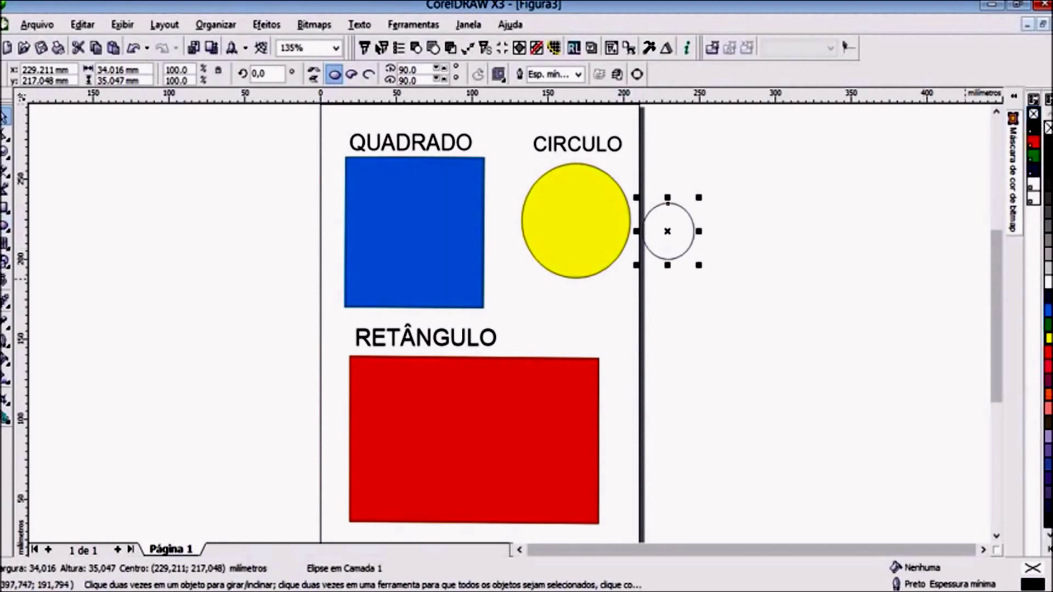
click(1048, 338)
drag(667, 231, 576, 221)
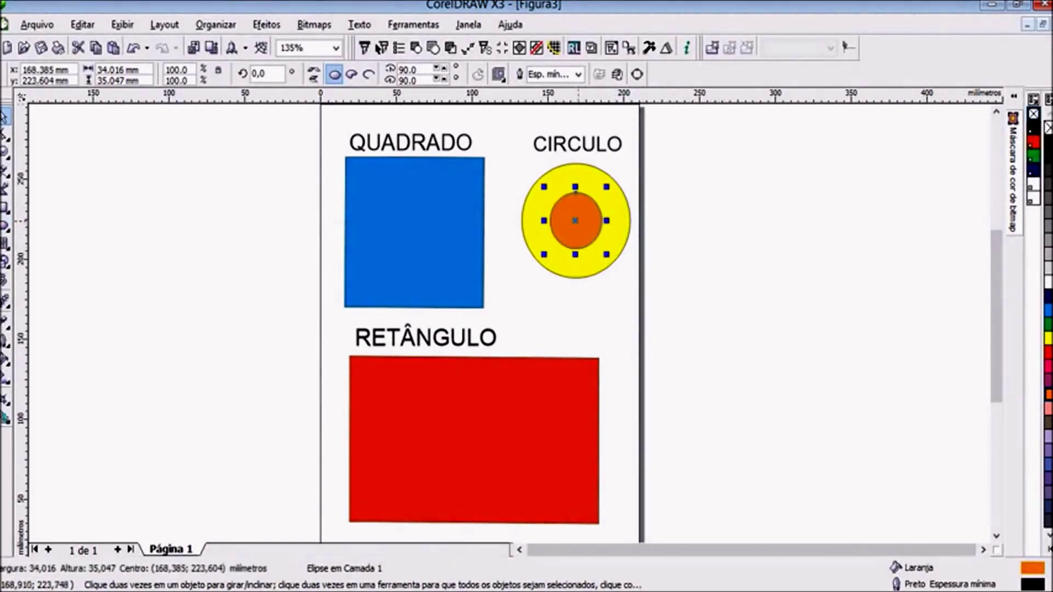
key(Escape)
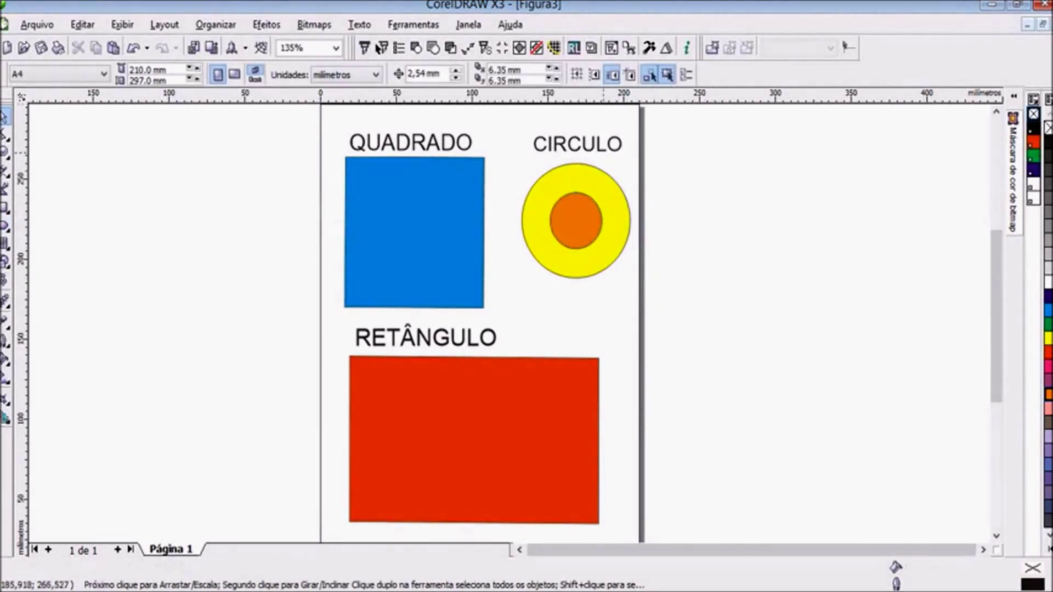